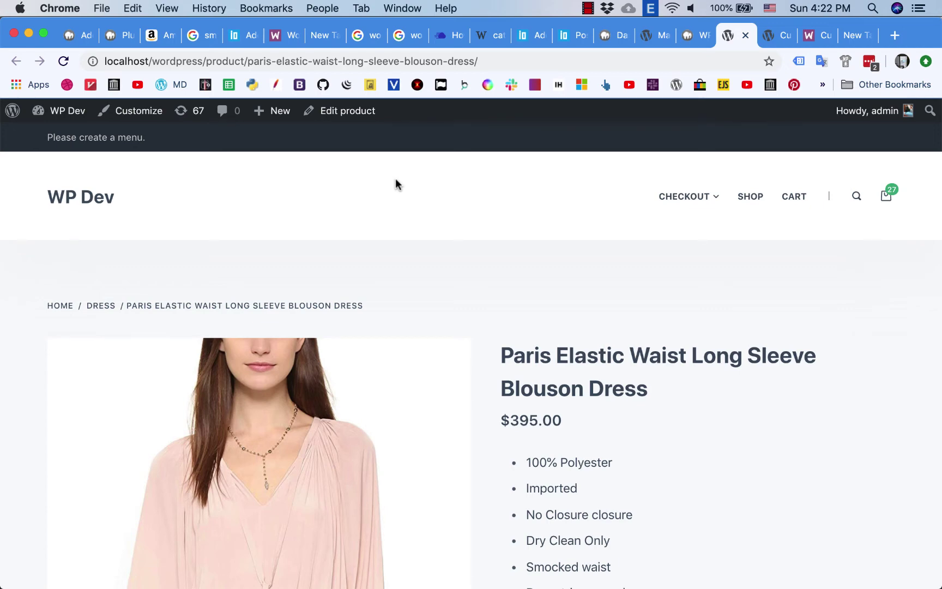
# Inspect the PARIS breadcrumb in DevTools and select its nav element's woocommerce-breadcrumb class
pyautogui.moveTo(376, 306); pyautogui.dragTo(74, 304)
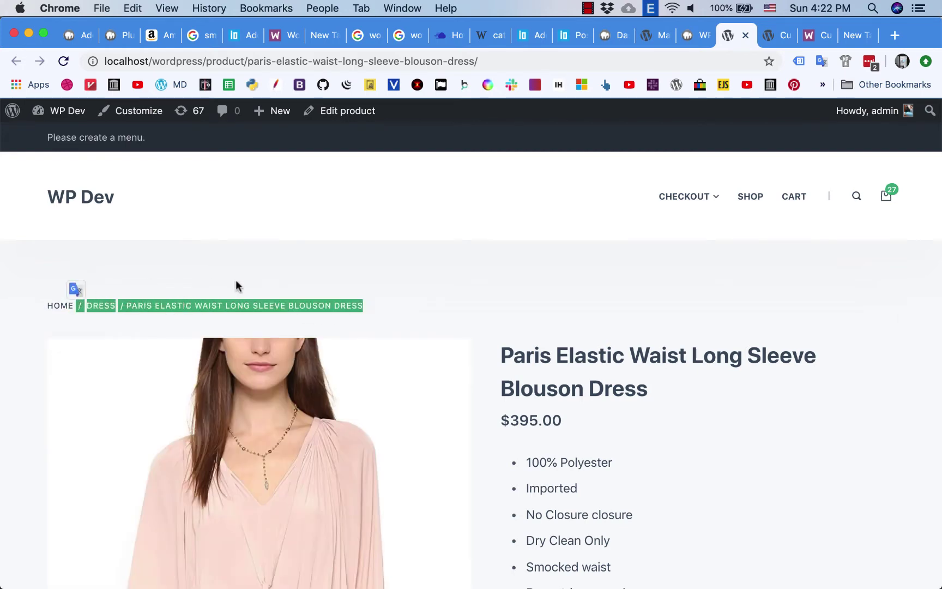
pyautogui.click(364, 298)
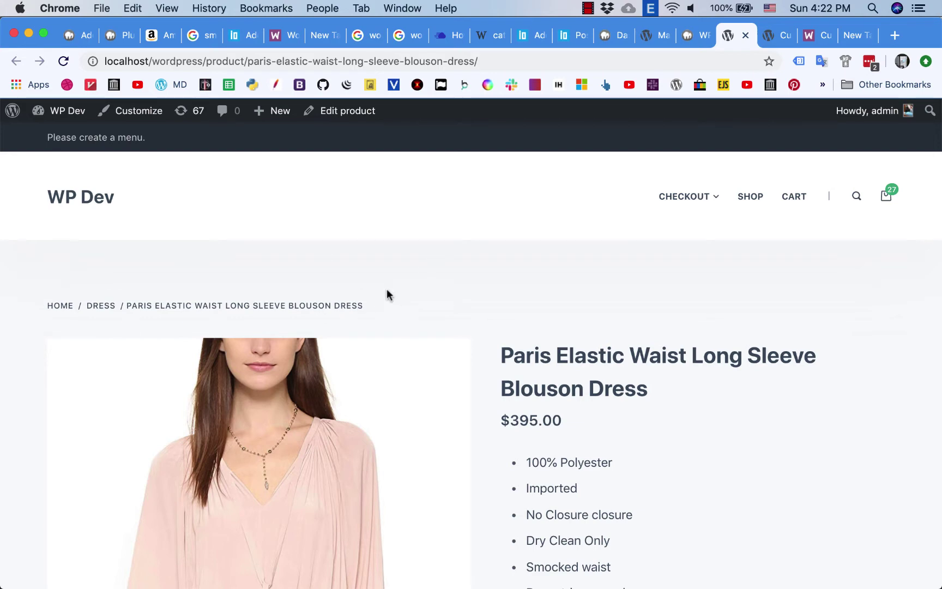
pyautogui.doubleClick(139, 302)
pyautogui.rightClick(138, 303)
pyautogui.click(195, 425)
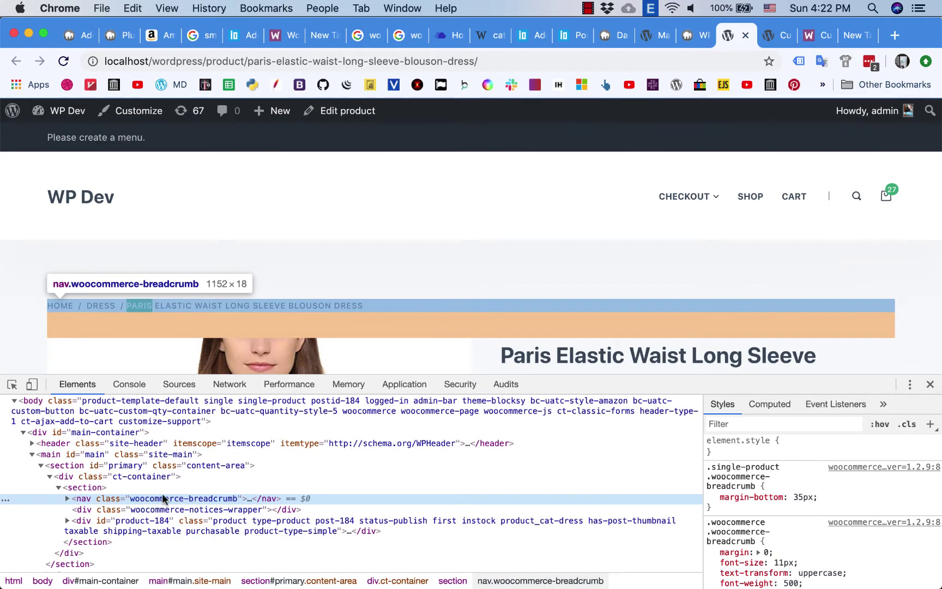
pyautogui.doubleClick(204, 503)
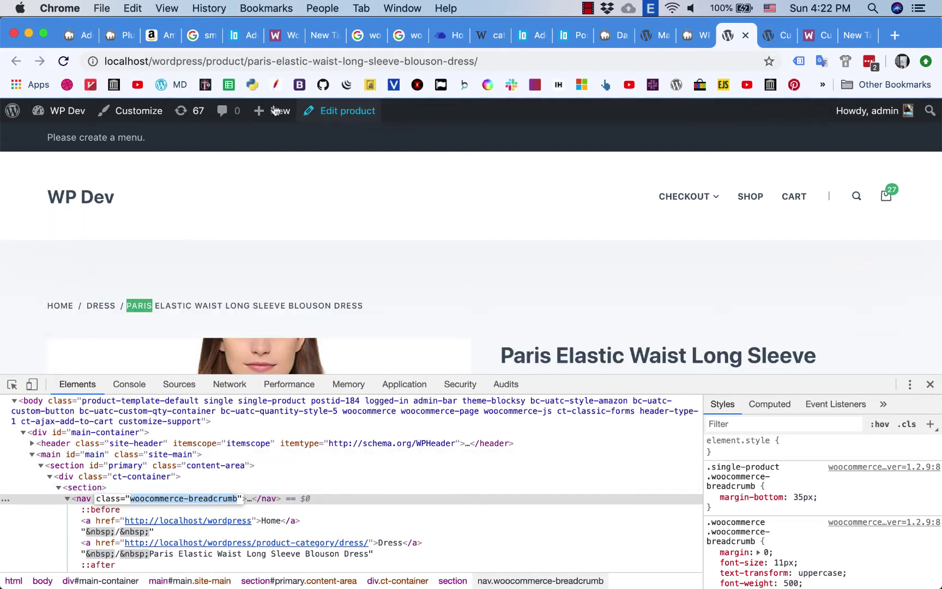
pyautogui.click(128, 112)
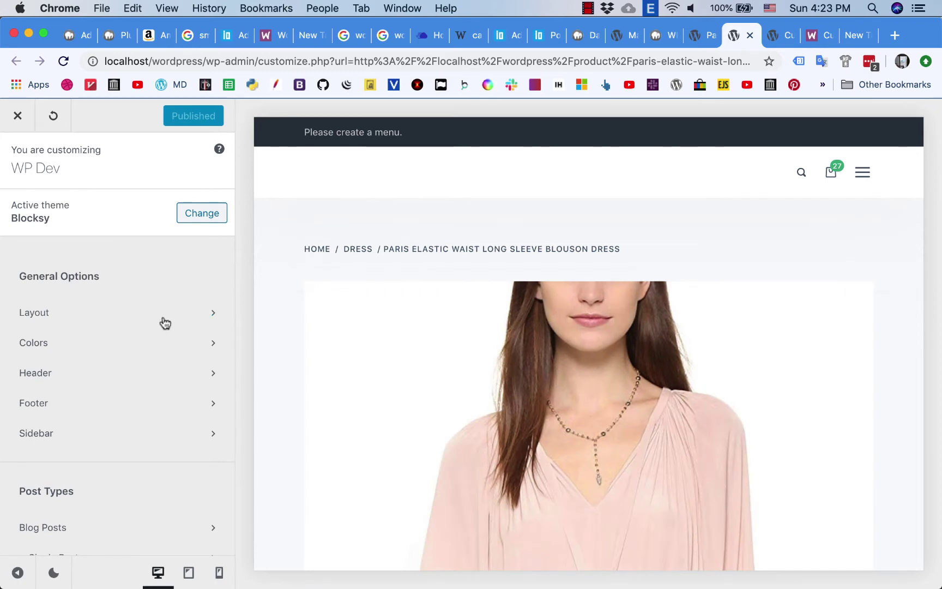
pyautogui.scroll(-5, 177, 397)
pyautogui.scroll(-5, 177, 398)
pyautogui.scroll(-5, 176, 397)
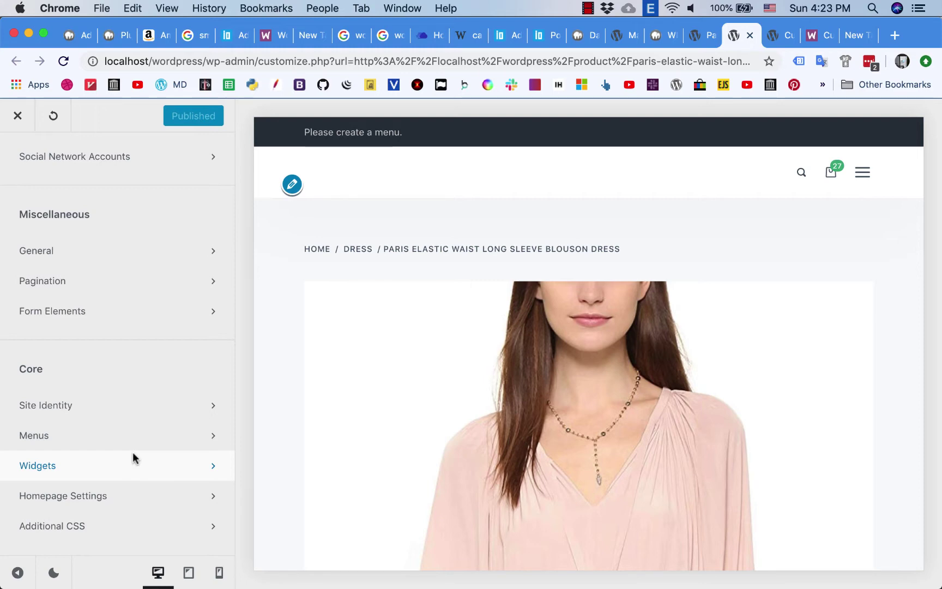
# Add a .woocommerce-breadcrumb { display: none; } rule below the existing Additional CSS rule
pyautogui.click(117, 524)
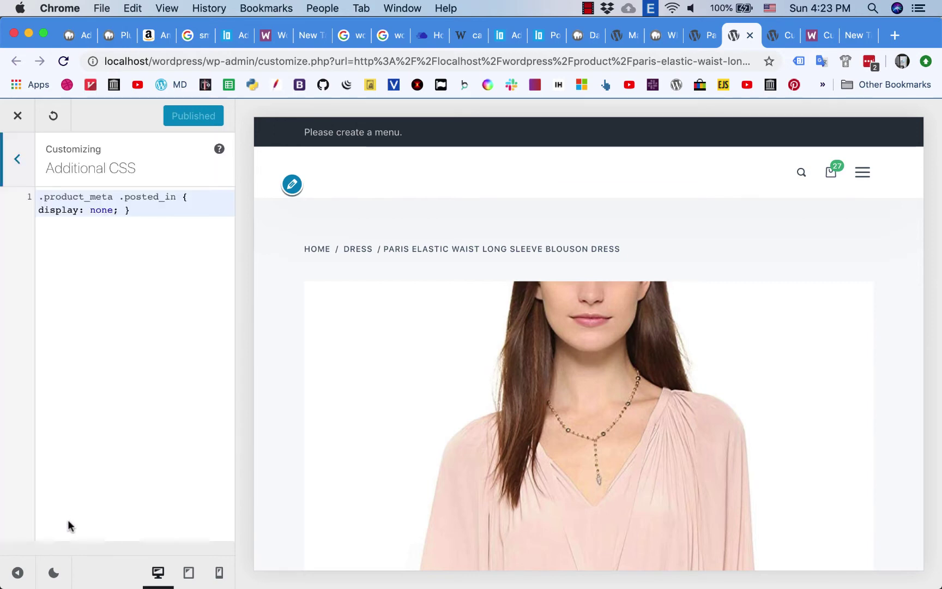
pyautogui.click(168, 209)
pyautogui.press('Return')
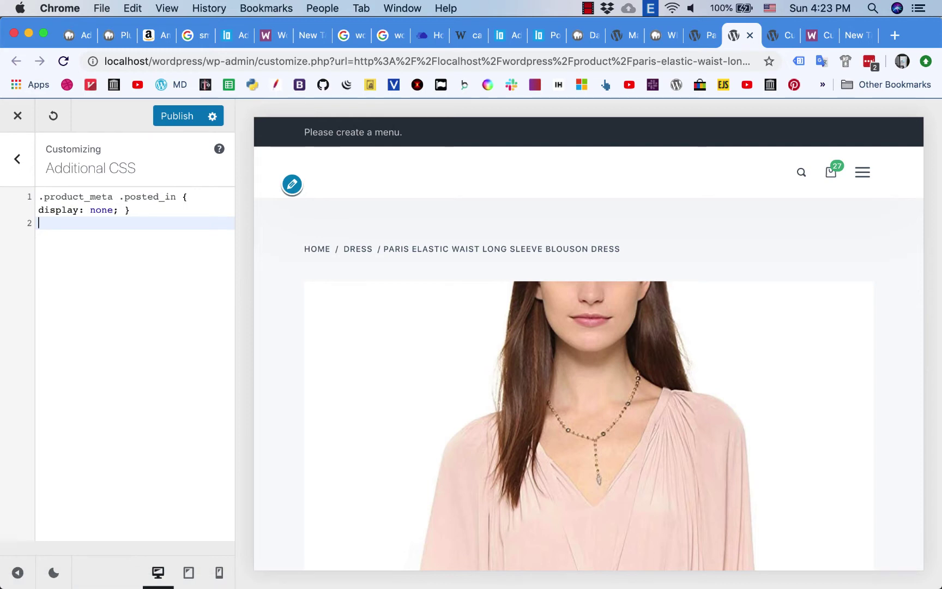
pyautogui.press('Return')
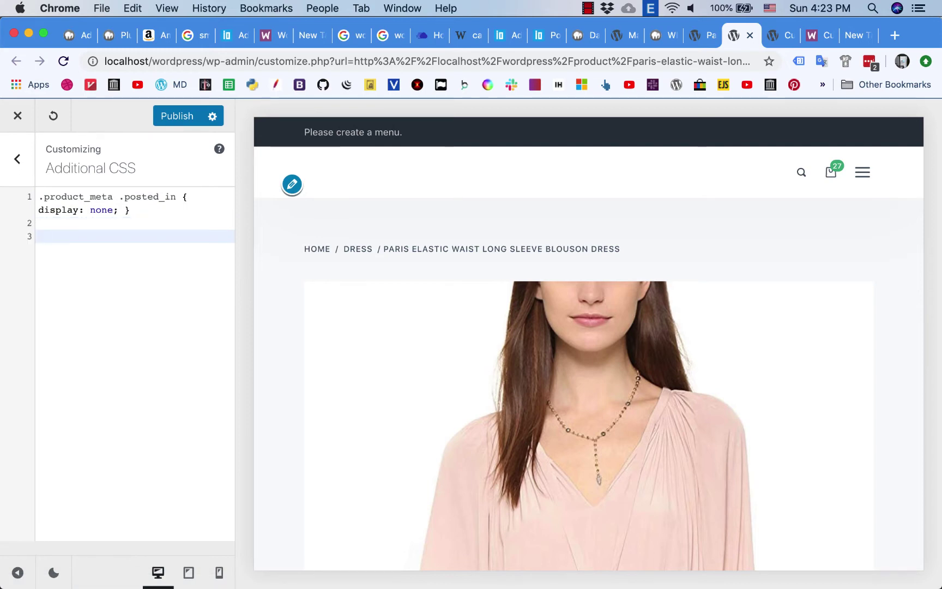
pyautogui.write('.woocommerce-breadcrumb ')
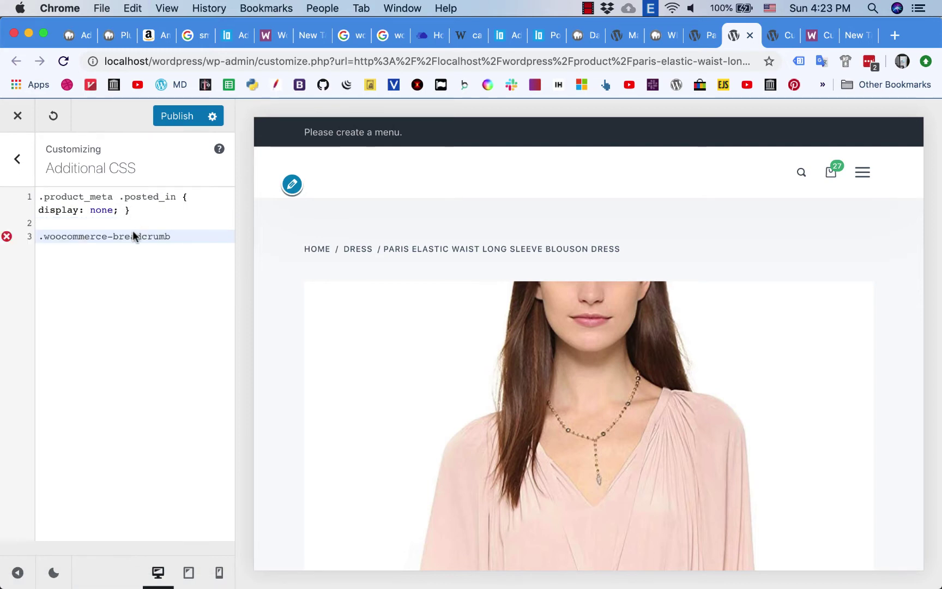
pyautogui.write('{')
pyautogui.press('Return')
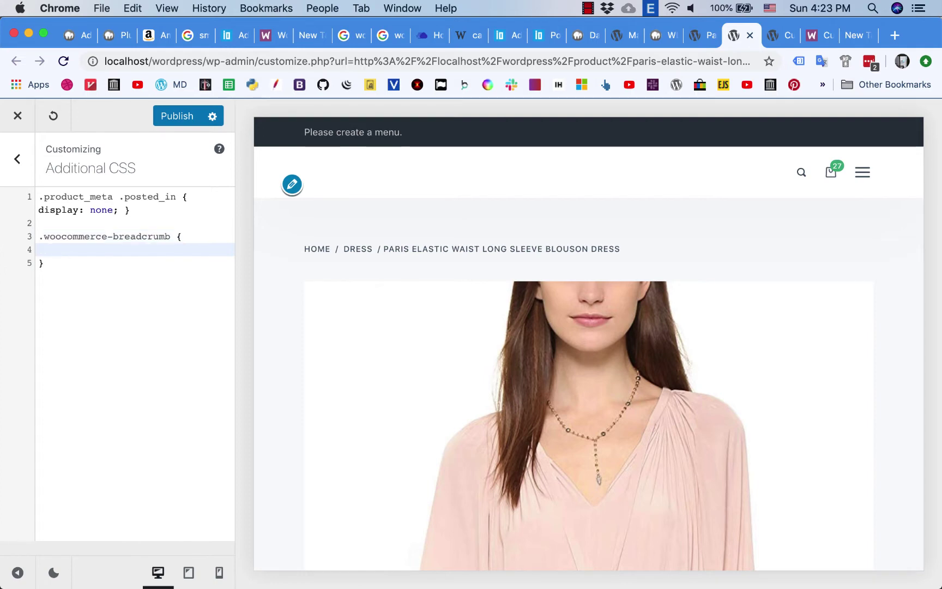
pyautogui.write('display')
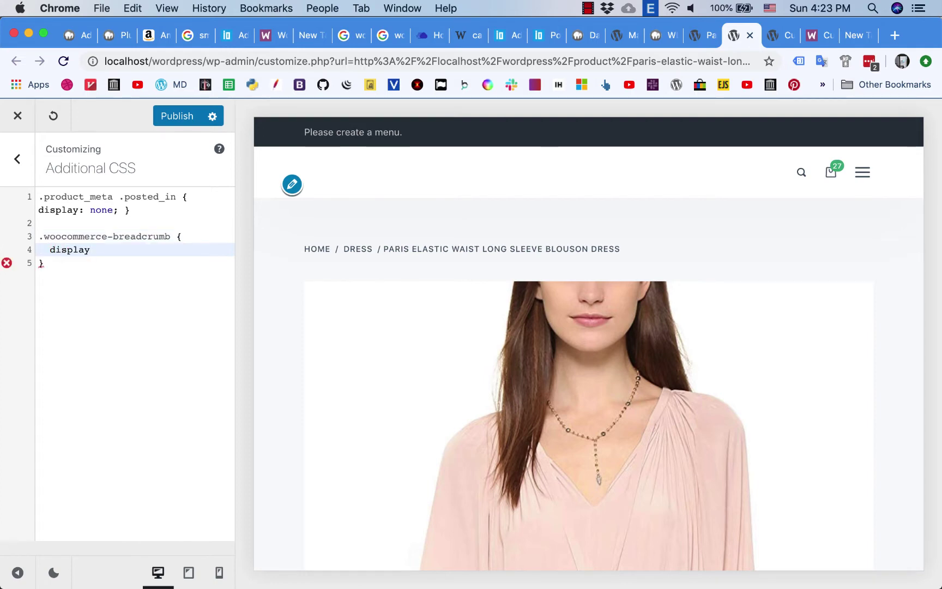
pyautogui.write(': none;')
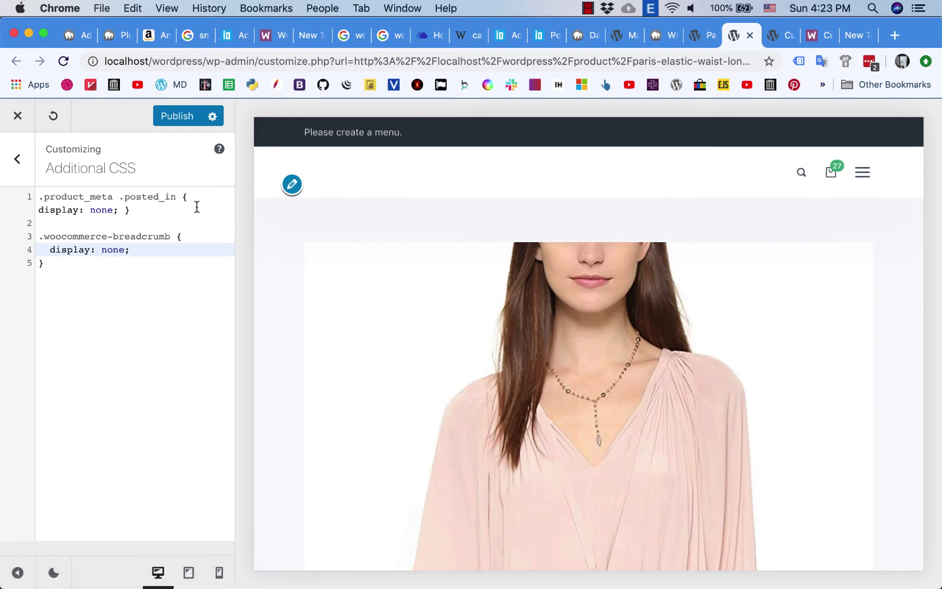
# Publish the CSS change and close the outdated Customizer tab
pyautogui.click(193, 119)
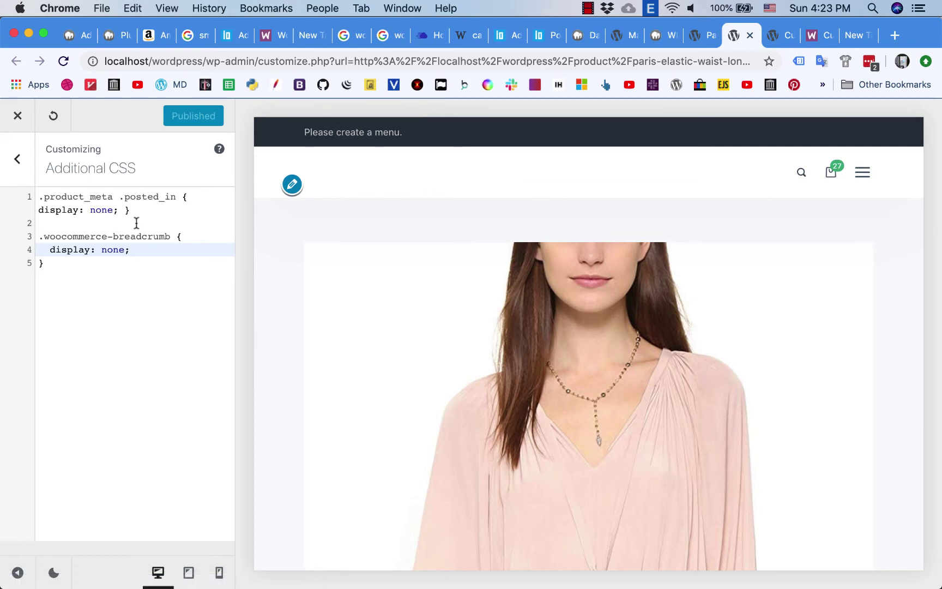
pyautogui.click(776, 35)
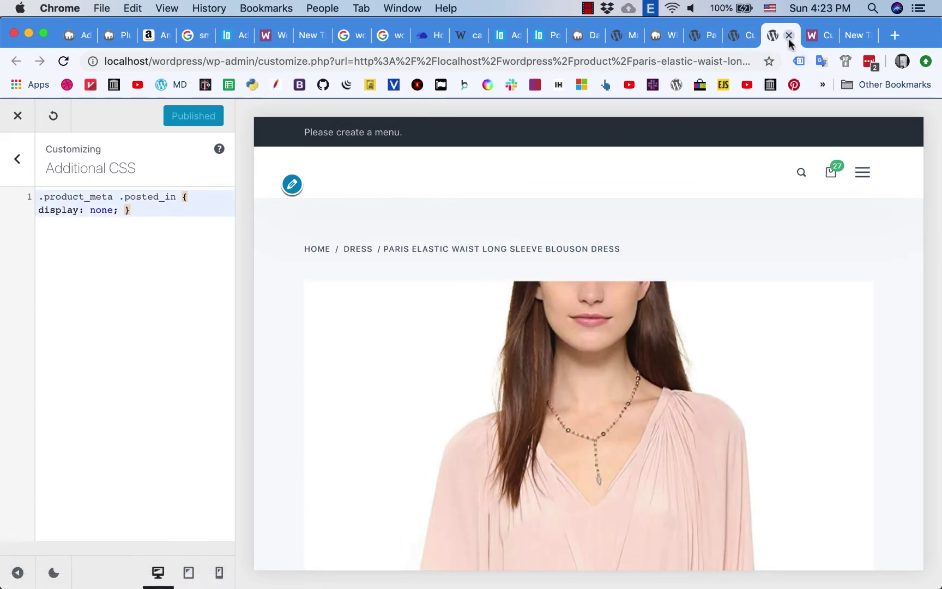
pyautogui.click(734, 35)
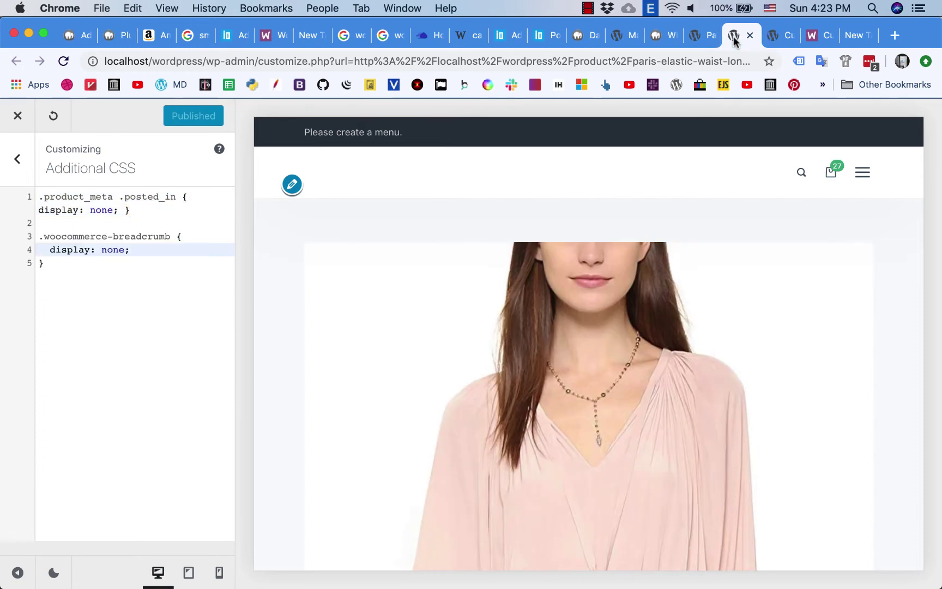
# Close DevTools and reload the dress page to confirm no breadcrumb, then view the product table
pyautogui.click(697, 35)
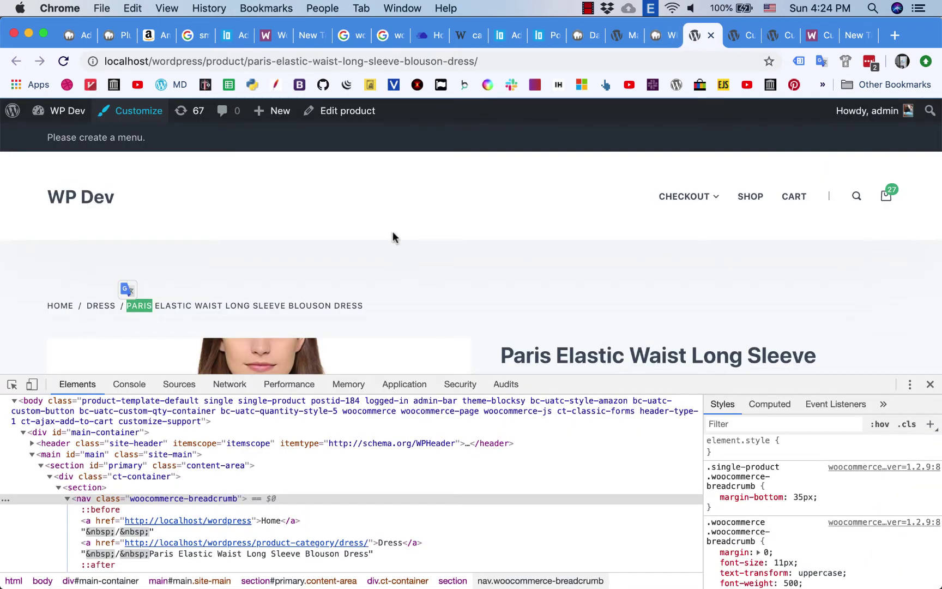
pyautogui.click(929, 383)
pyautogui.press('super+r')
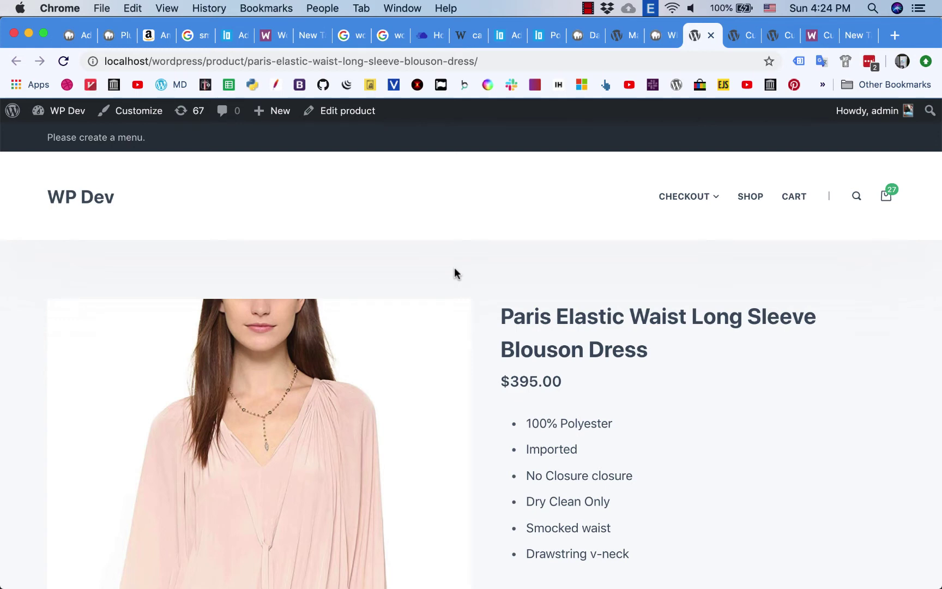
pyautogui.click(655, 37)
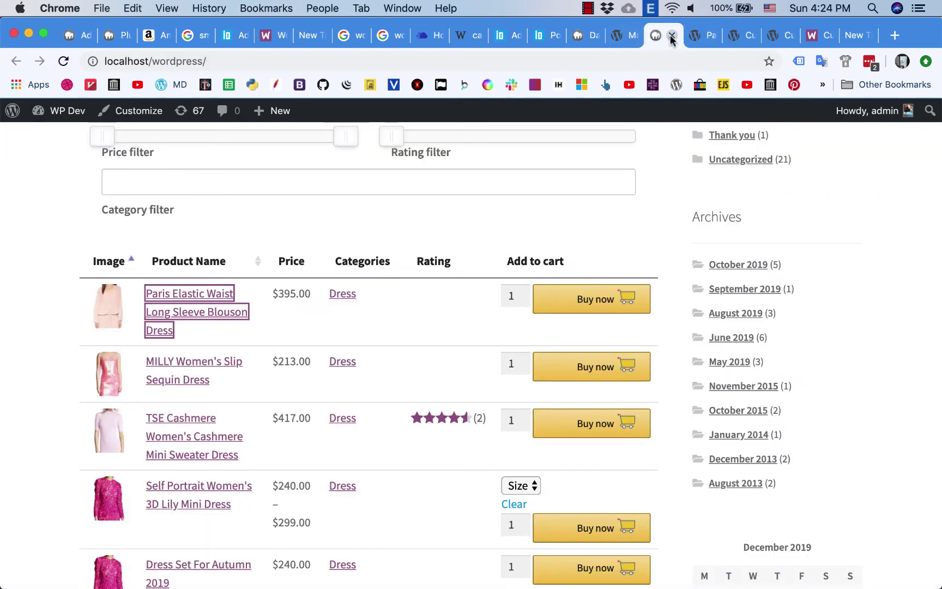
# Search installed themes for 'storefront' and activate the Storefront theme
pyautogui.press('super+w')
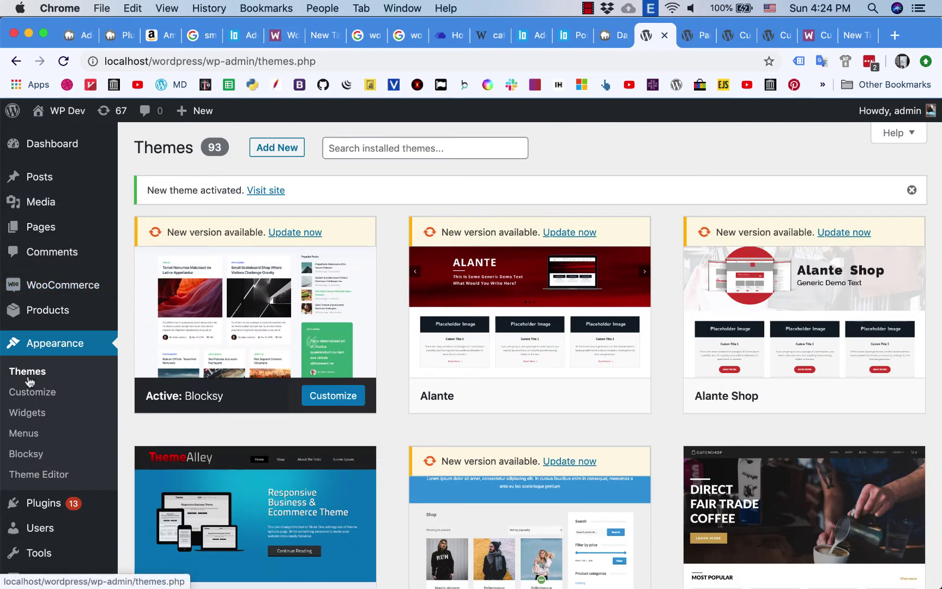
pyautogui.click(385, 148)
pyautogui.write('storefront')
pyautogui.click(376, 179)
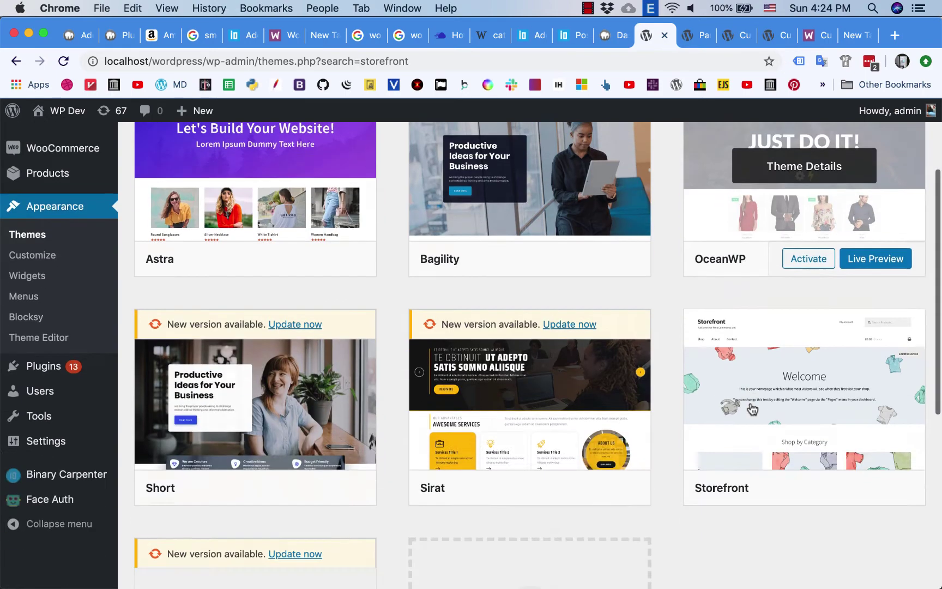
pyautogui.scroll(-5, 536, 216)
pyautogui.click(804, 394)
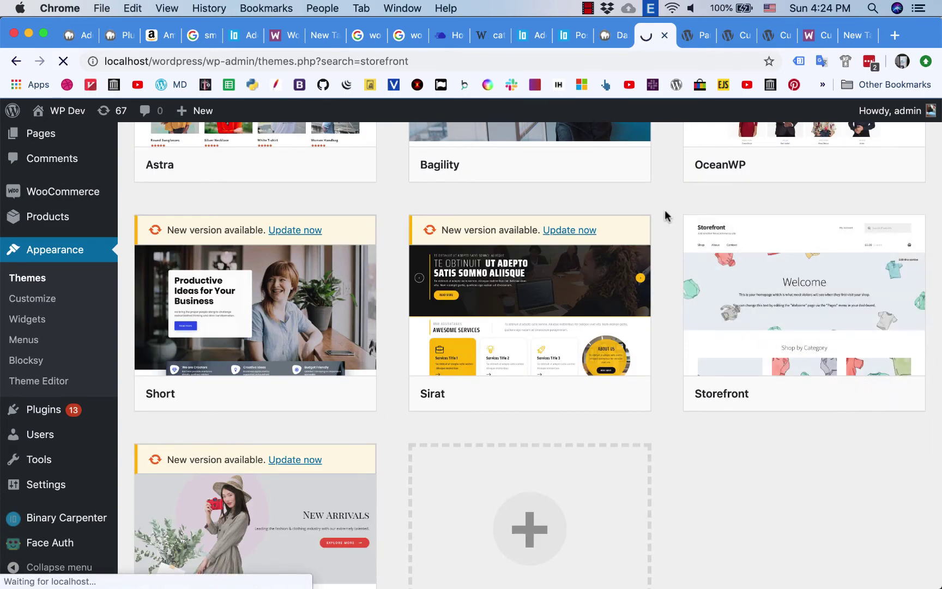
# Reload the dress page under Storefront and open Additional CSS in its Customizer
pyautogui.hotkey('ctrl', 'Tab')
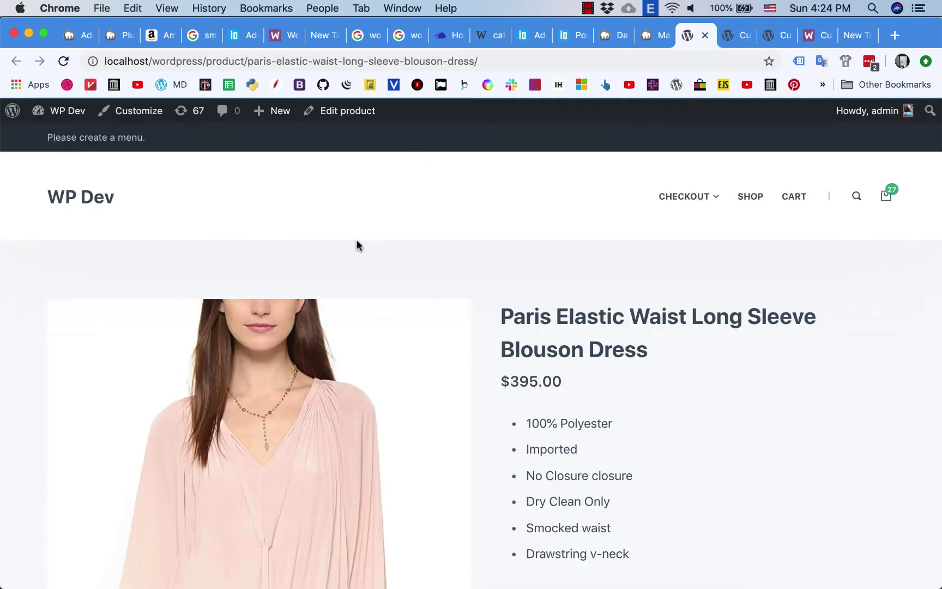
pyautogui.press('super+r')
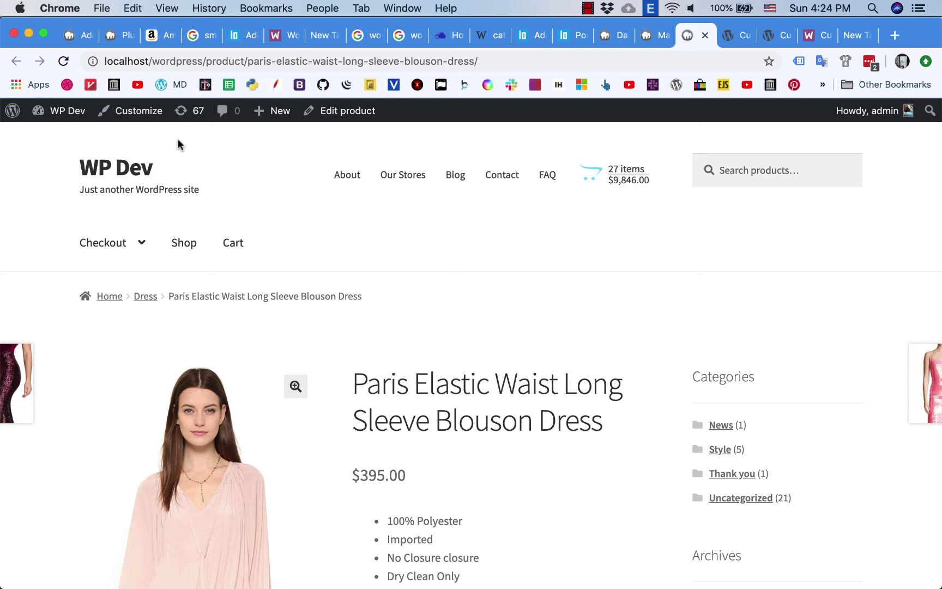
pyautogui.keyDown('super'); pyautogui.click(132, 110); pyautogui.keyUp('super')
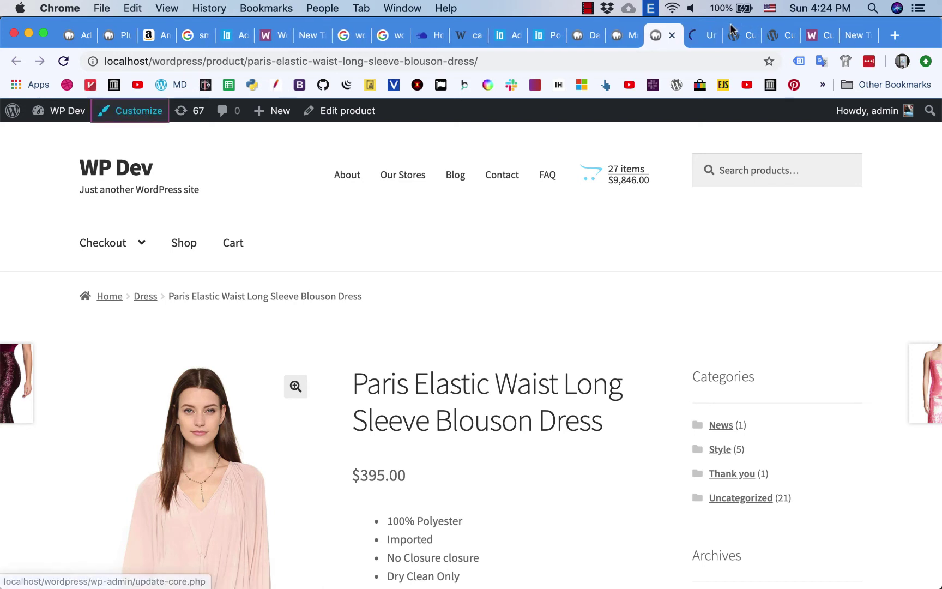
pyautogui.click(699, 35)
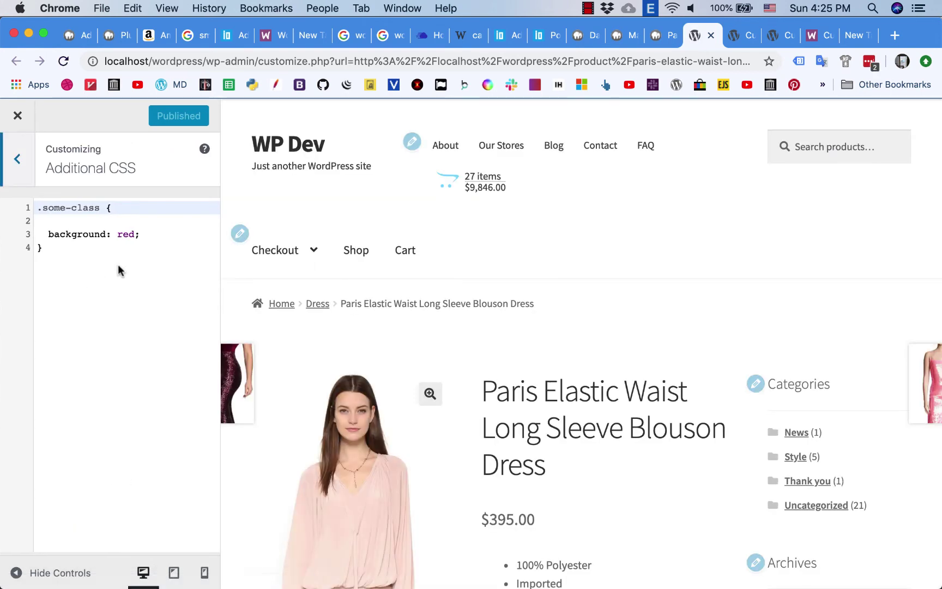
pyautogui.click(661, 35)
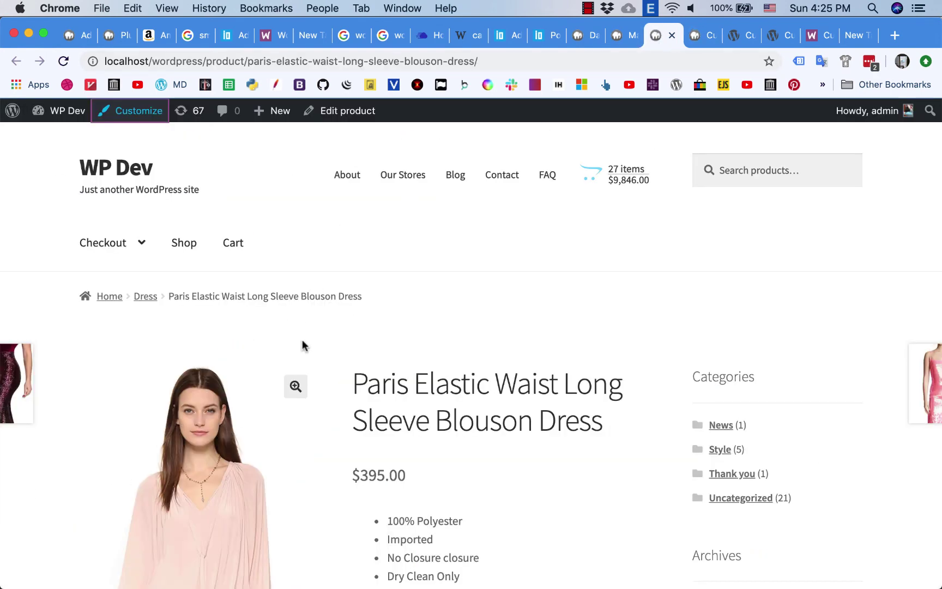
pyautogui.click(696, 36)
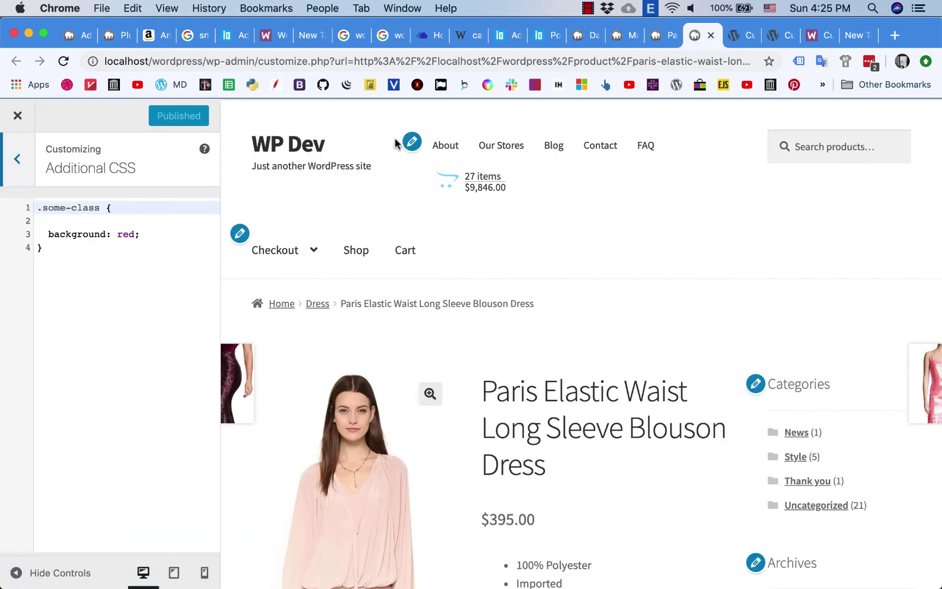
# Enter .woocommerce-breadcrumb { display: none; }, fix the 'woocomerce' typo, and select the rule
pyautogui.click(121, 249)
pyautogui.press('Return')
pyautogui.press('Return')
pyautogui.write('.woocomerce-br')
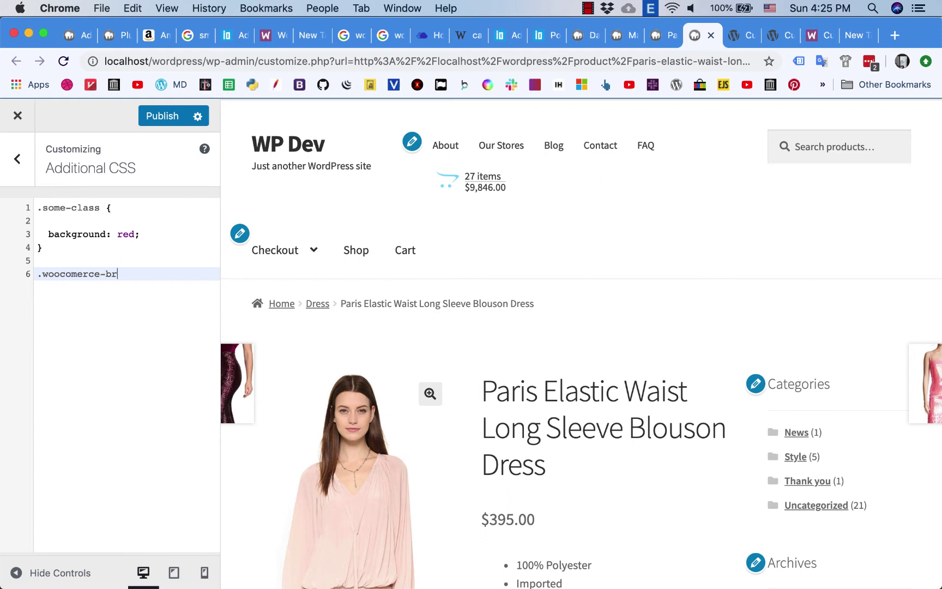
pyautogui.write(' {')
pyautogui.press('Return')
pyautogui.write('display: none')
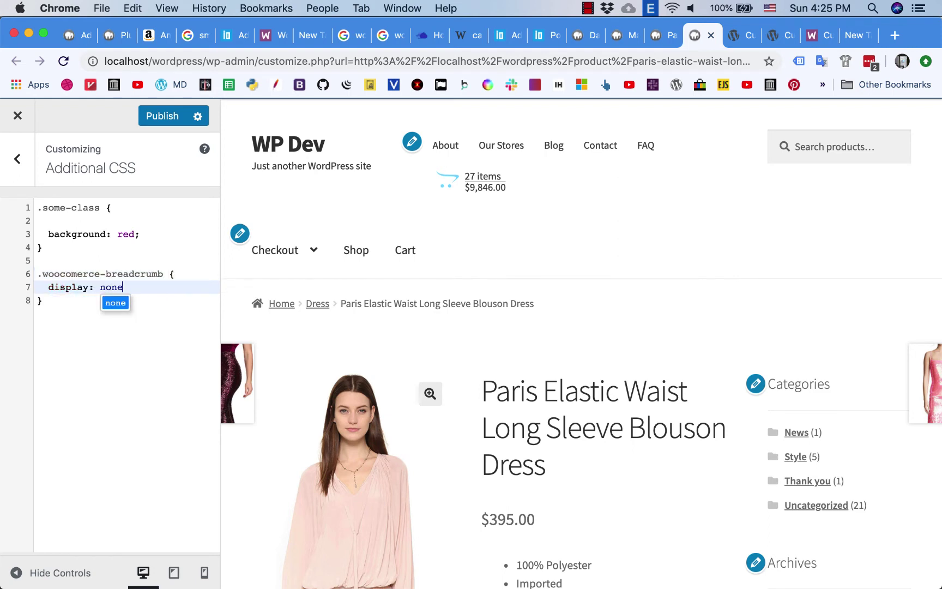
pyautogui.write(';')
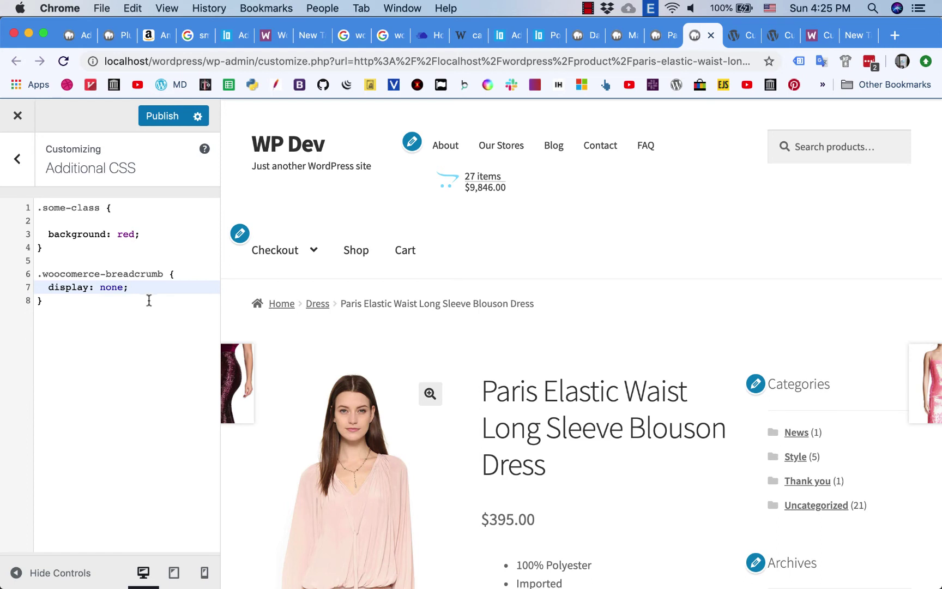
pyautogui.doubleClick(72, 273)
pyautogui.write('woocommerc')
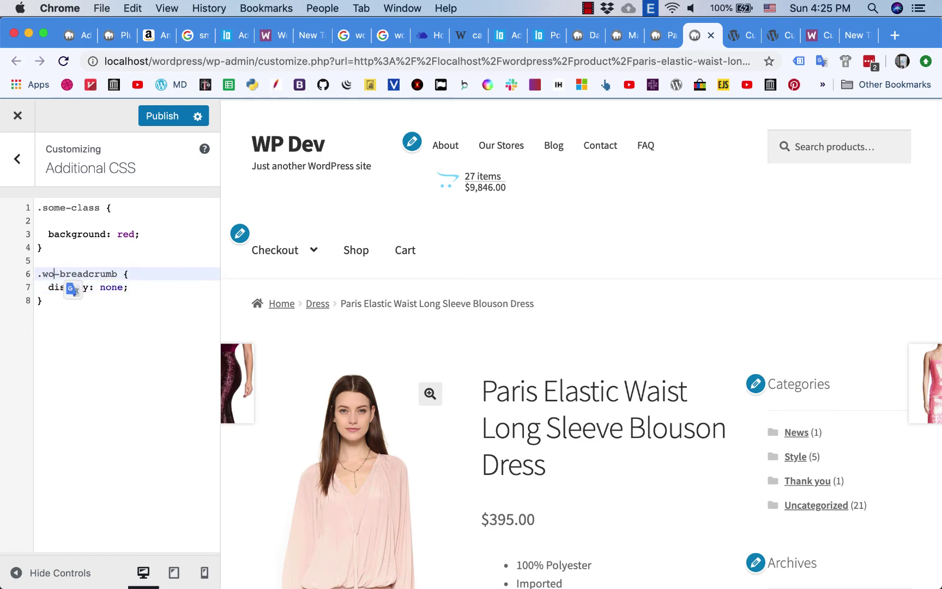
pyautogui.write('e')
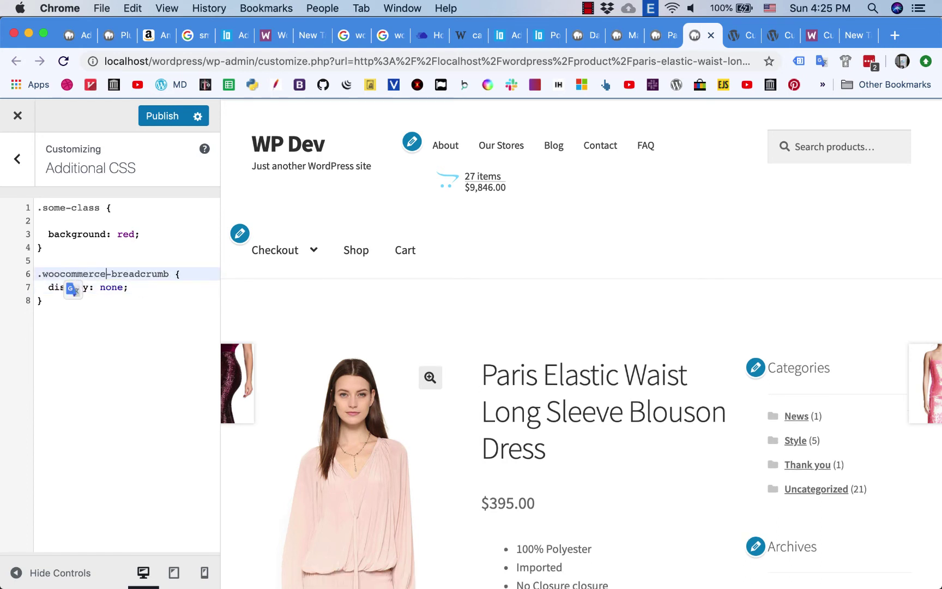
pyautogui.click(112, 358)
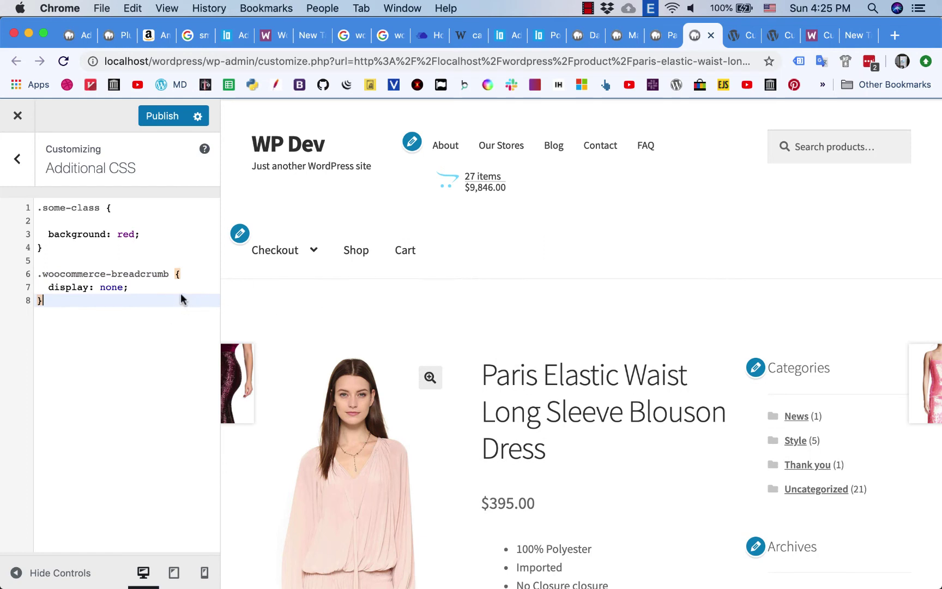
pyautogui.moveTo(75, 302); pyautogui.dragTo(23, 279)
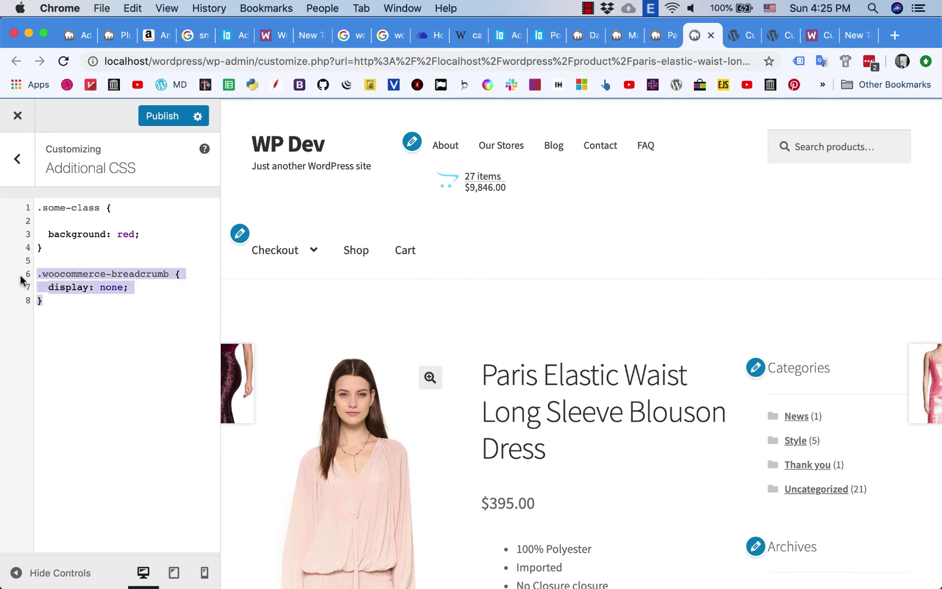
# Delete the breadcrumb CSS rule and inspect the breadcrumb on the live product page
pyautogui.press('BackSpace')
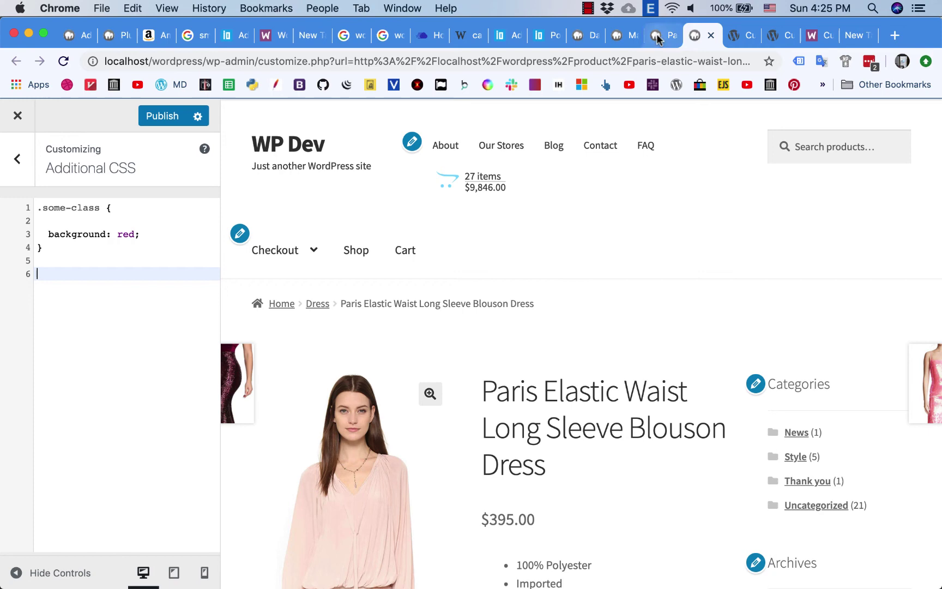
pyautogui.click(656, 35)
pyautogui.rightClick(191, 297)
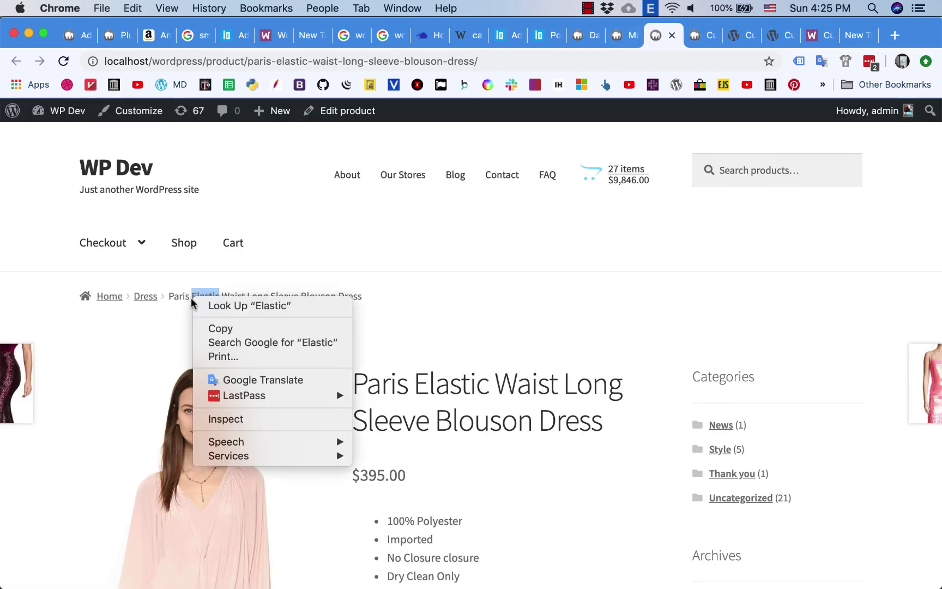
pyautogui.click(261, 412)
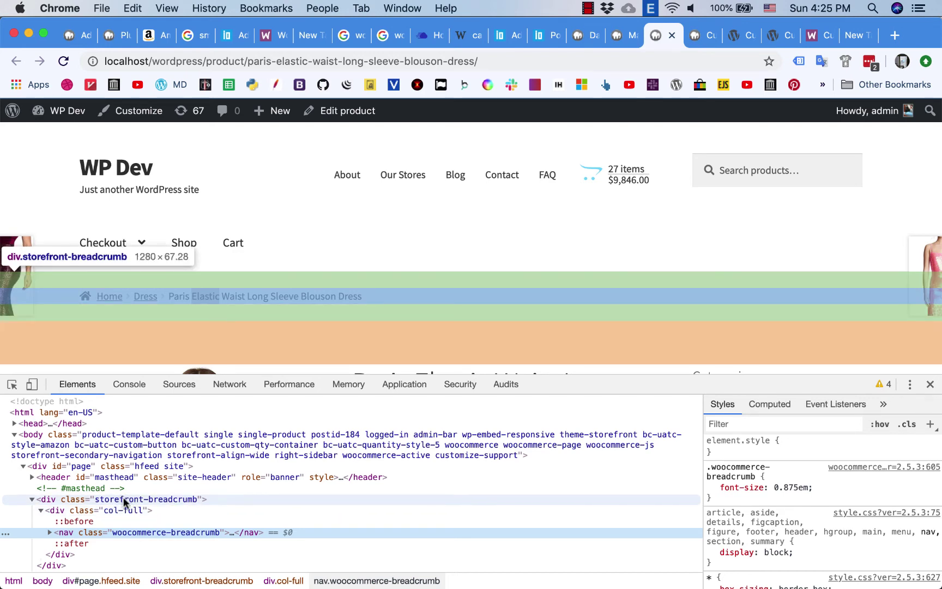
# Copy the container div's storefront-breadcrumb class name and return to the Customizer
pyautogui.doubleClick(122, 500)
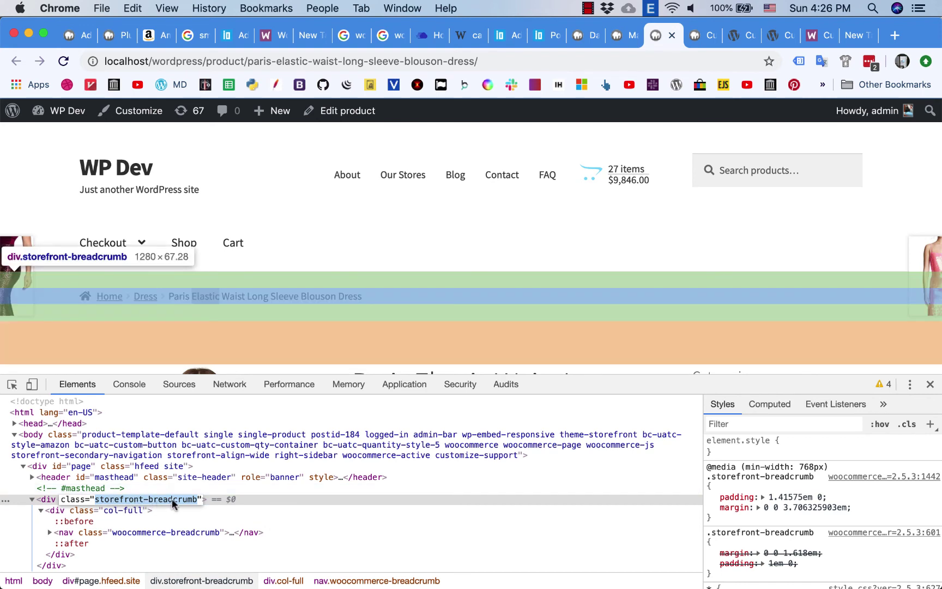
pyautogui.press('super+c')
pyautogui.moveTo(197, 500); pyautogui.dragTo(160, 500)
pyautogui.moveTo(95, 496); pyautogui.dragTo(196, 498)
pyautogui.press('super+c')
pyautogui.click(309, 489)
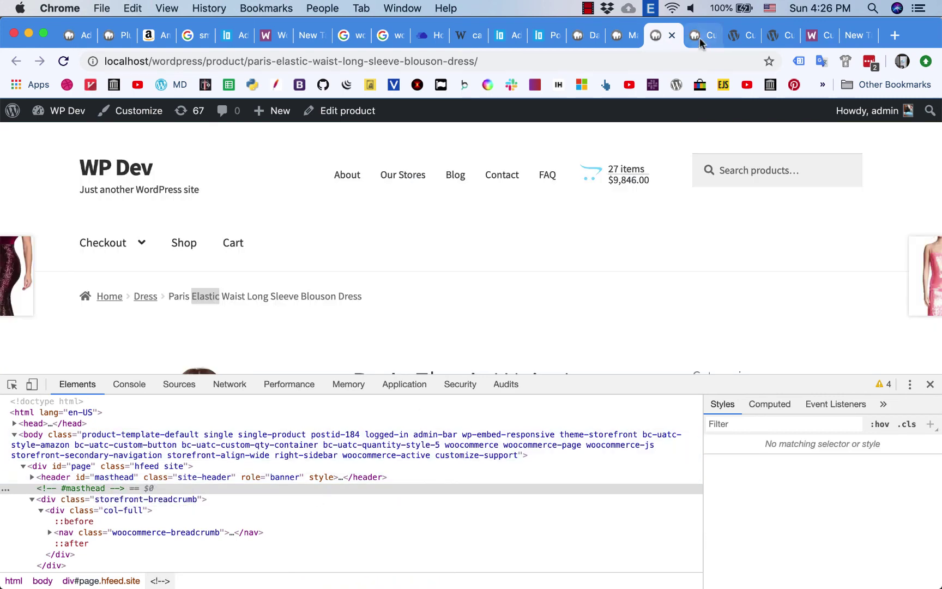
# Paste .storefront-breadcrumb on line 6 and begin its { display: none; } body
pyautogui.click(701, 35)
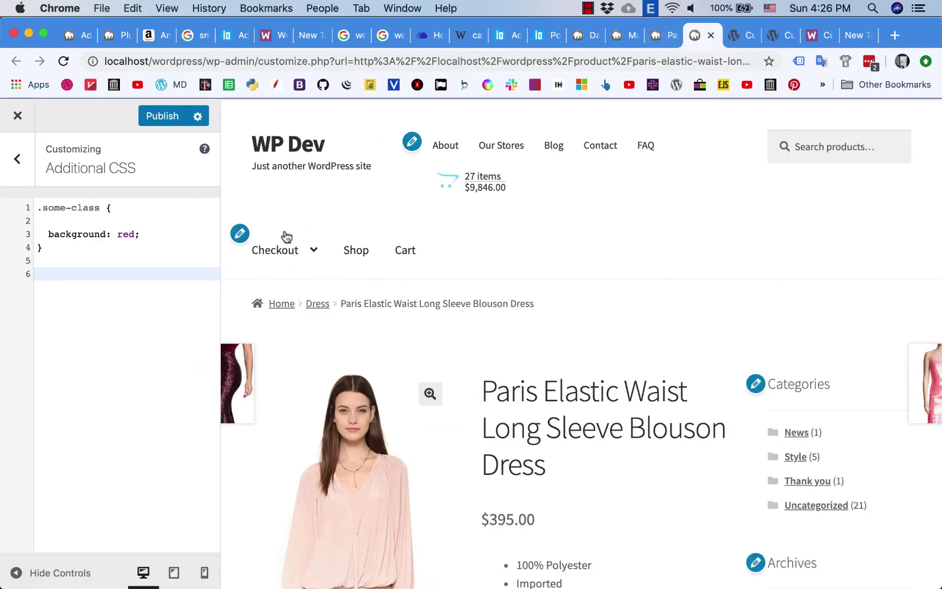
pyautogui.click(82, 275)
pyautogui.write('storefront-breadcrumb ')
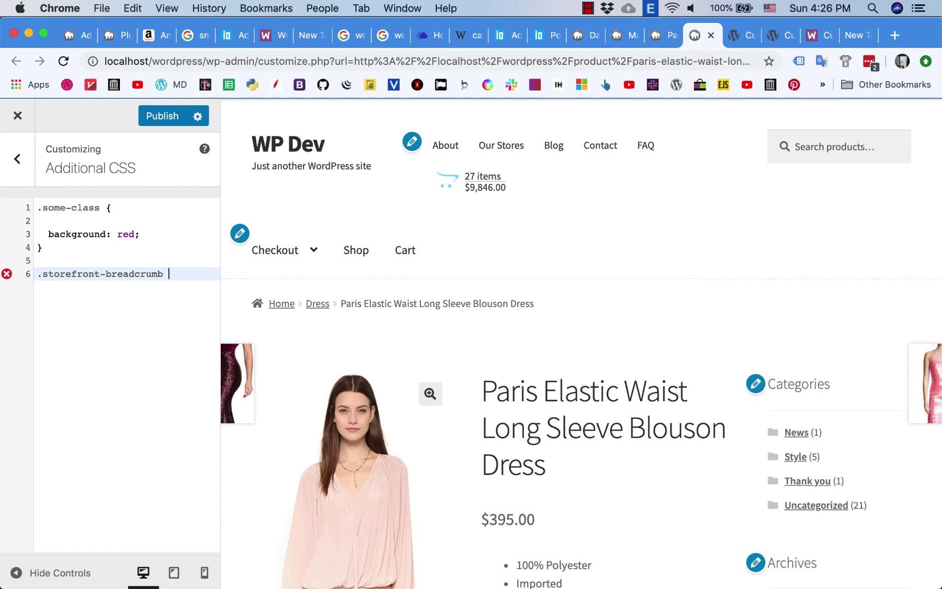
pyautogui.write('{')
pyautogui.press('Return')
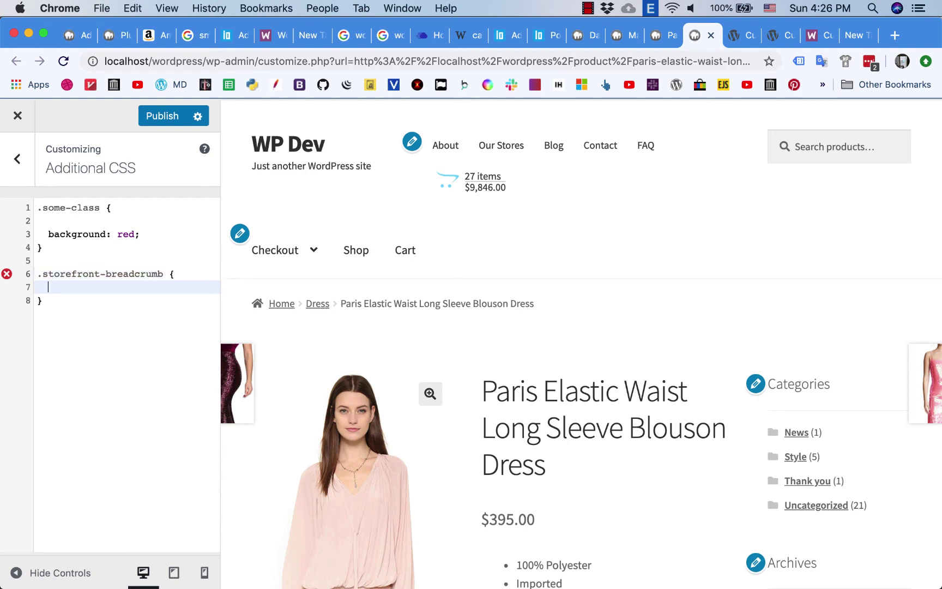
pyautogui.write('displ')
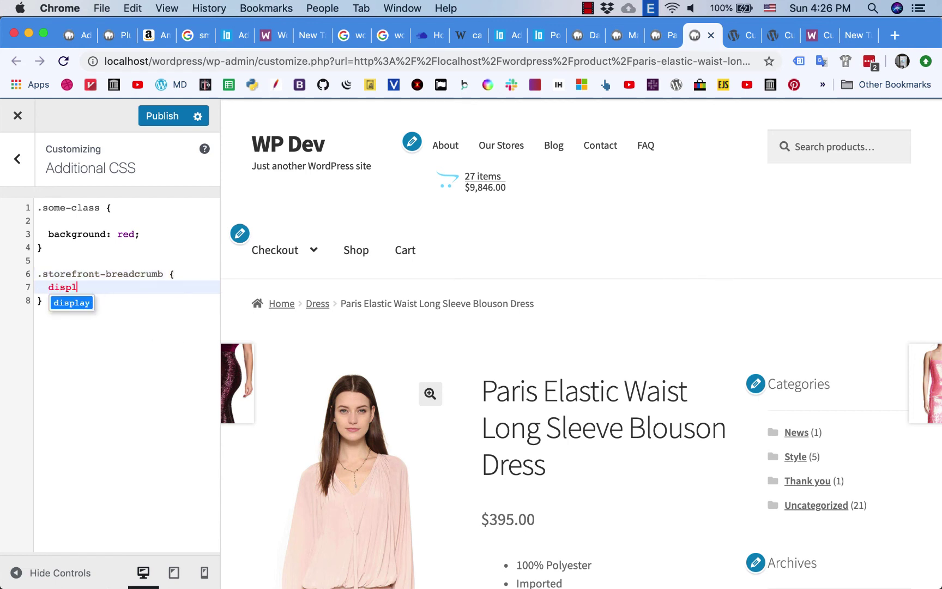
pyautogui.write('ay: none;')
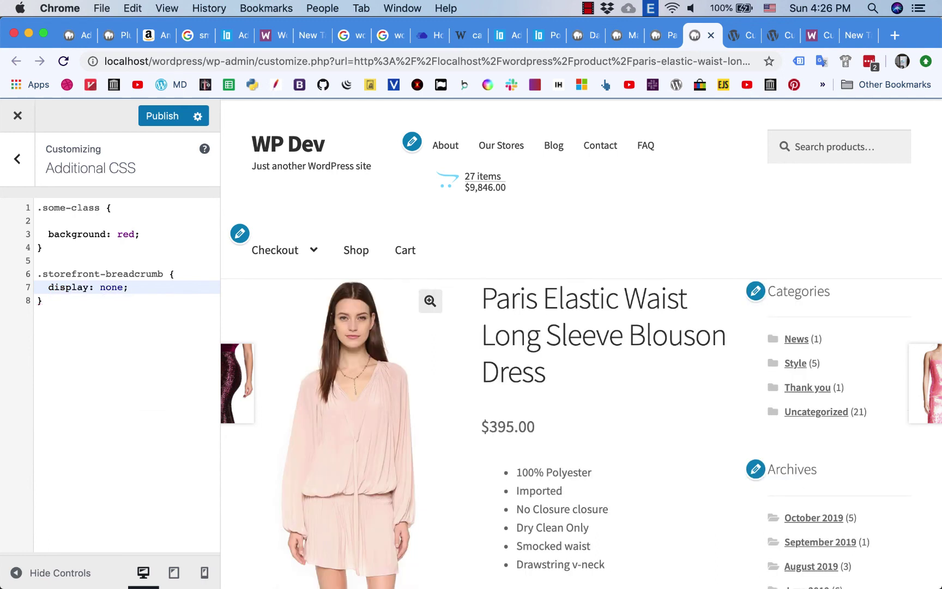